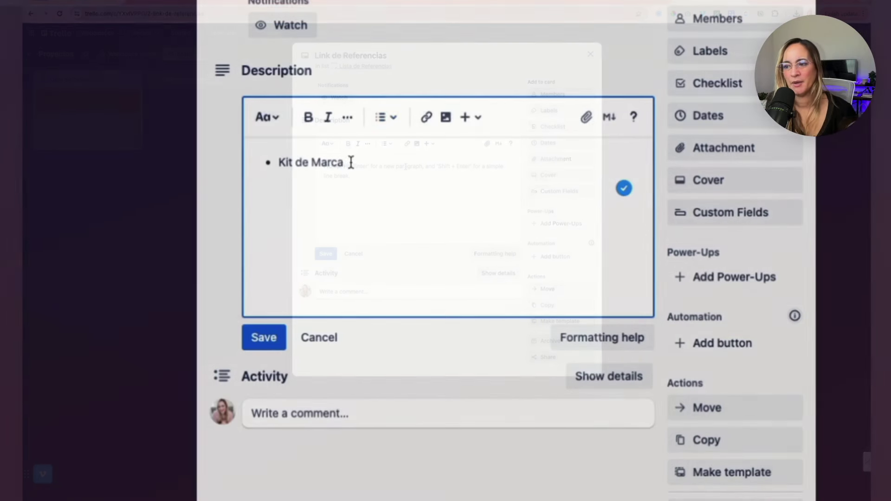
left_click_drag(344, 163, 278, 162)
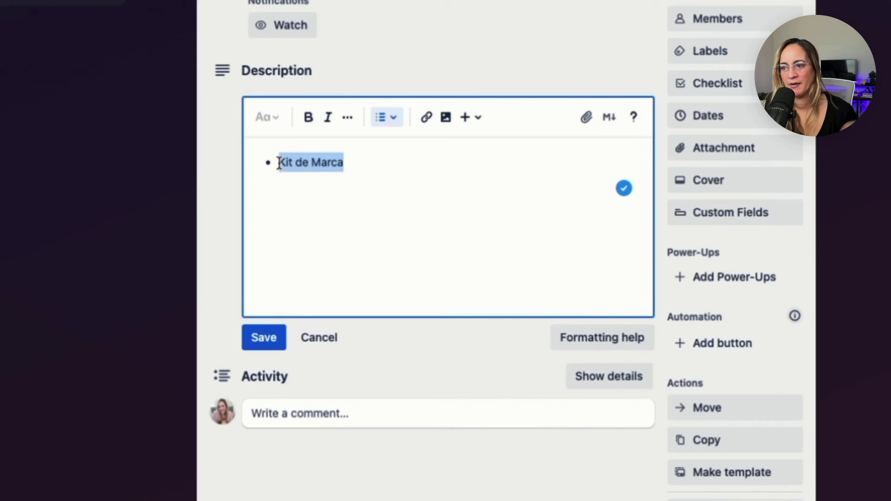
left_click(424, 122)
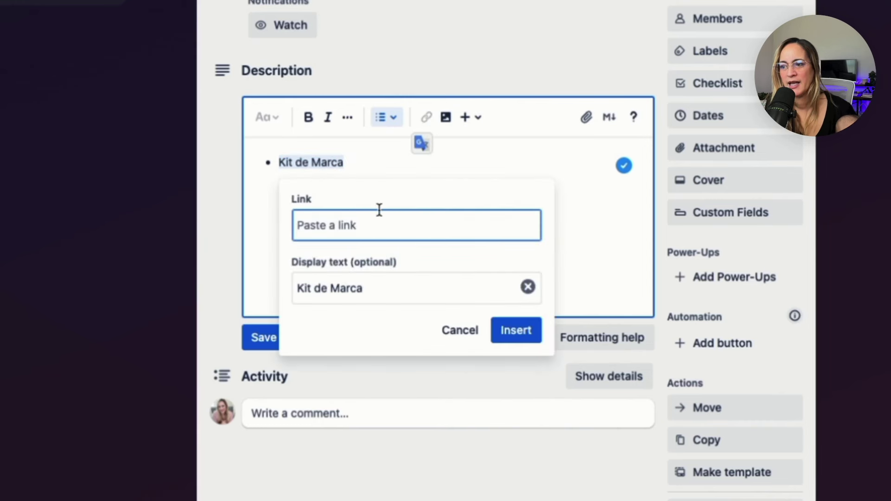
left_click(495, 72)
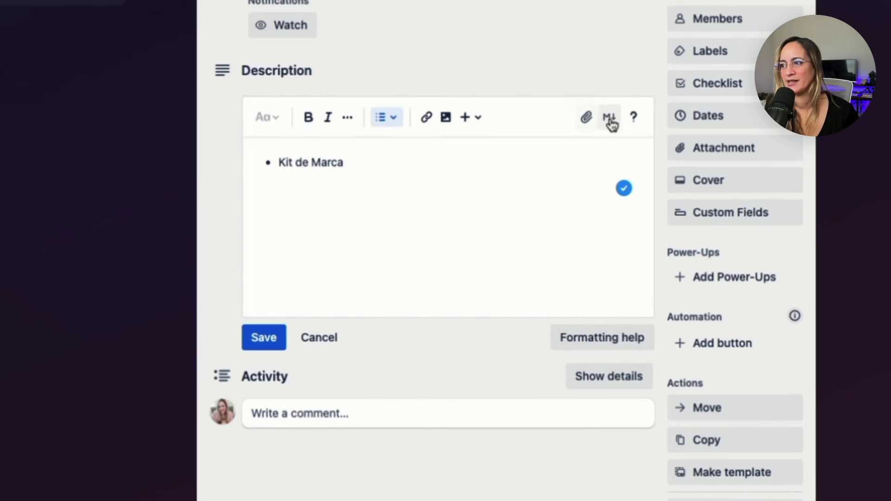
Give the Link de Referencias card an orange cover and close the card
left_click(730, 184)
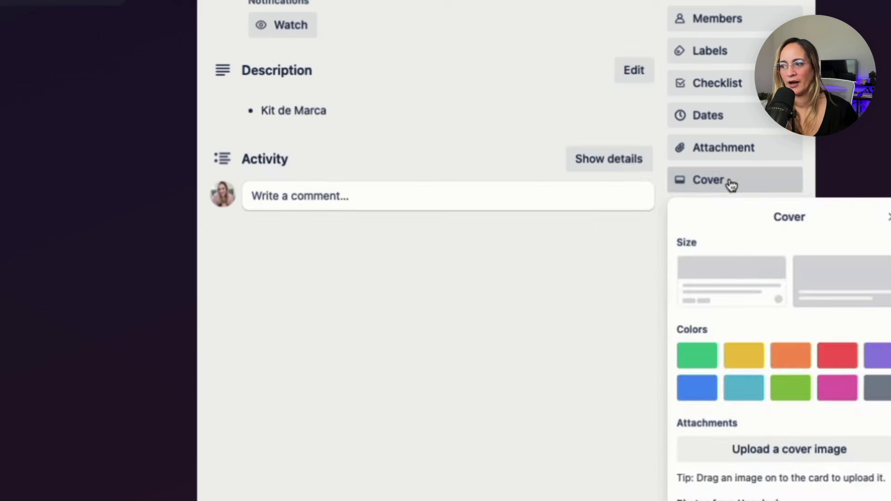
left_click(801, 358)
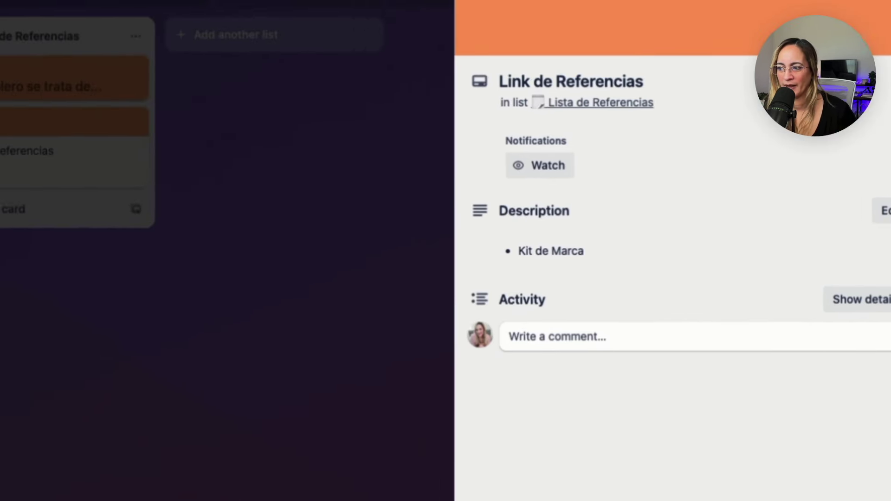
left_click(459, 393)
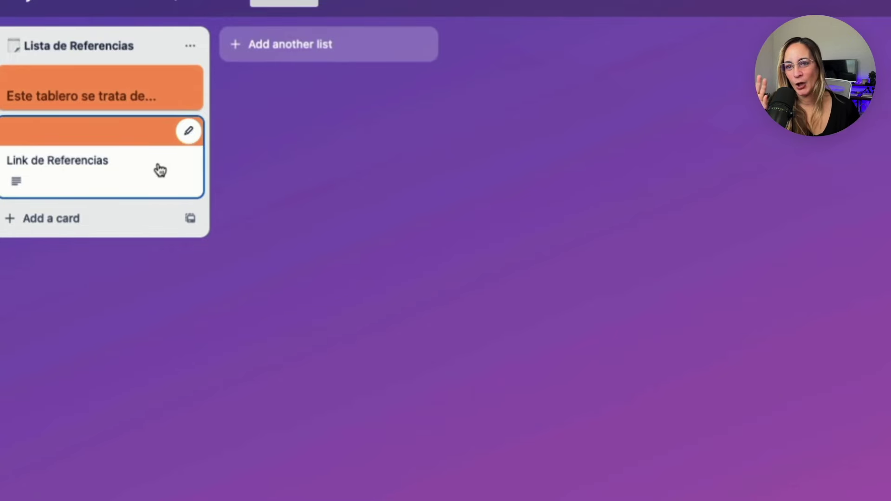
Add a card titled Etiquetas to the Lista de Referencias list and create a light green Prioridad label on it
left_click(69, 219)
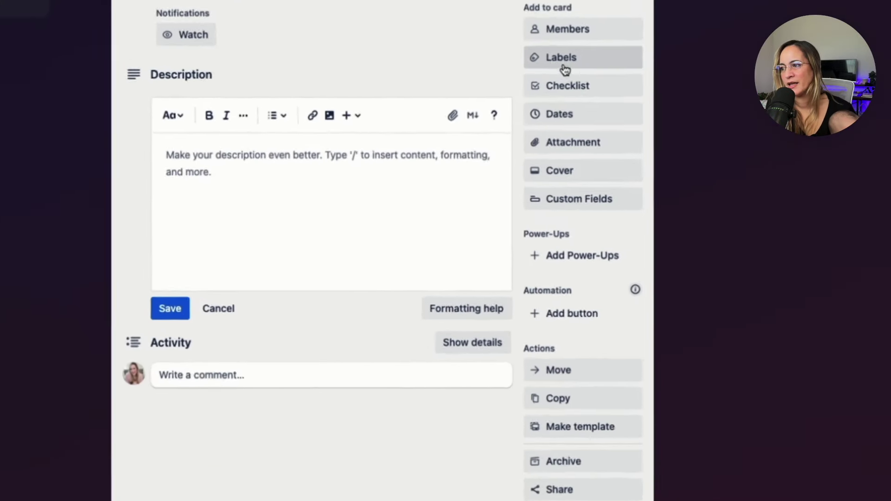
left_click(551, 124)
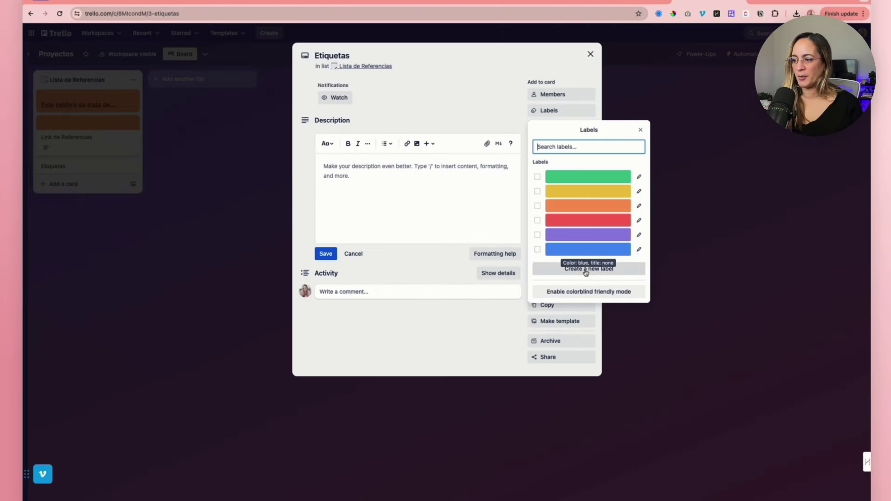
left_click(586, 272)
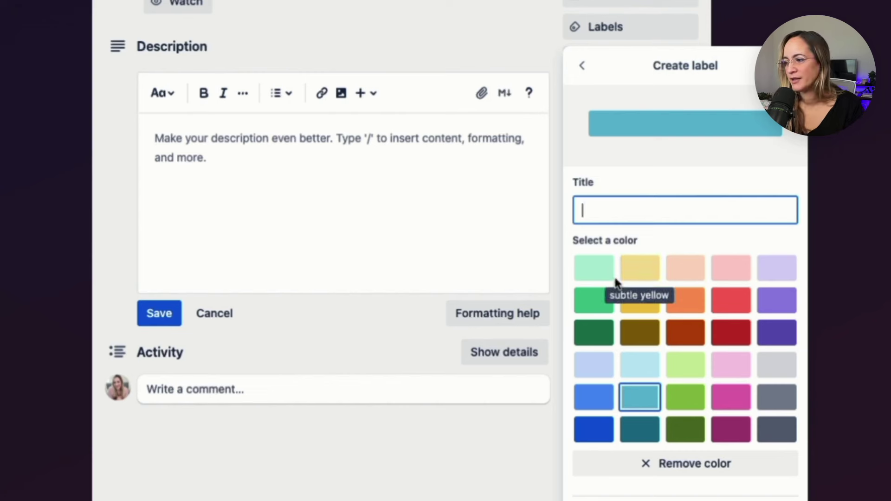
left_click(600, 270)
left_click(620, 207)
type("Prioridad")
key("Return")
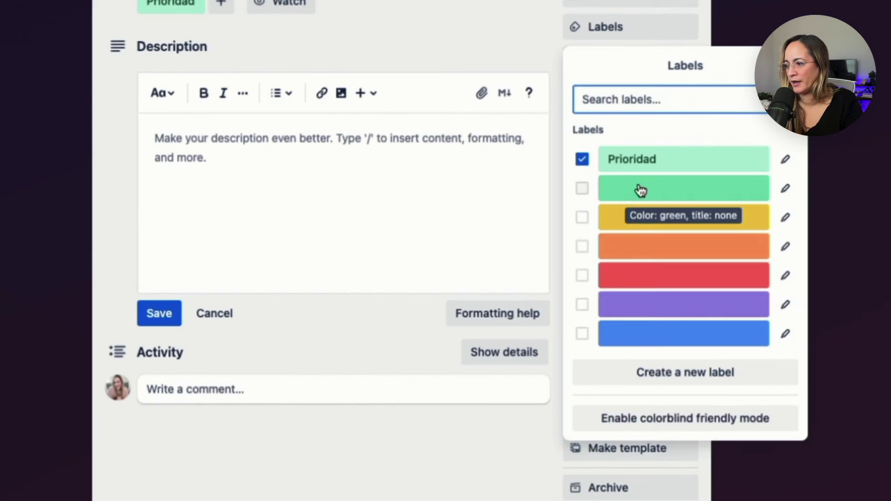
Create a light yellow label titled Cliente on the Etiquetas card
left_click(662, 379)
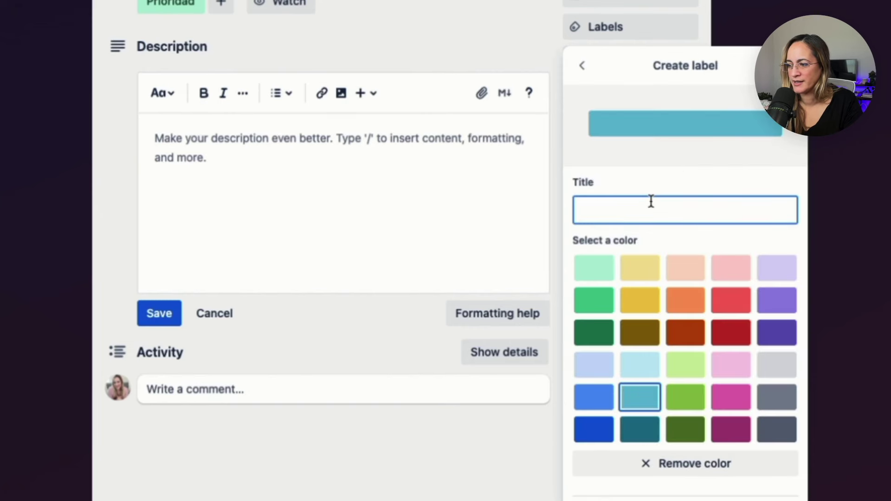
type("Cliente")
left_click(635, 268)
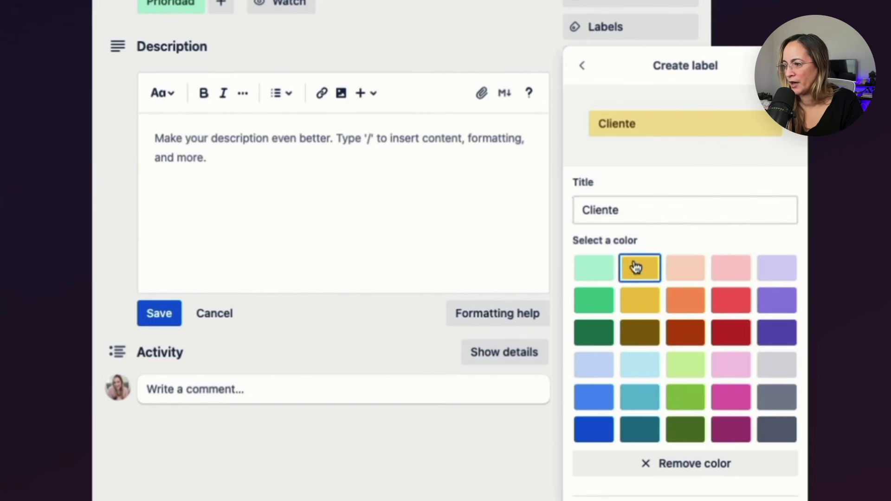
key("Return")
Create a light red label titled Urgente on the Etiquetas card and show the label names on the board
left_click(629, 404)
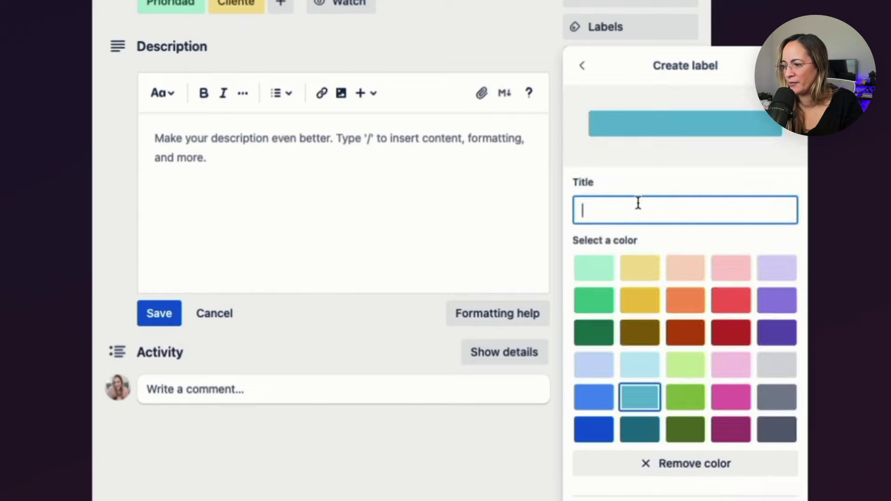
type("Urgente")
left_click(731, 268)
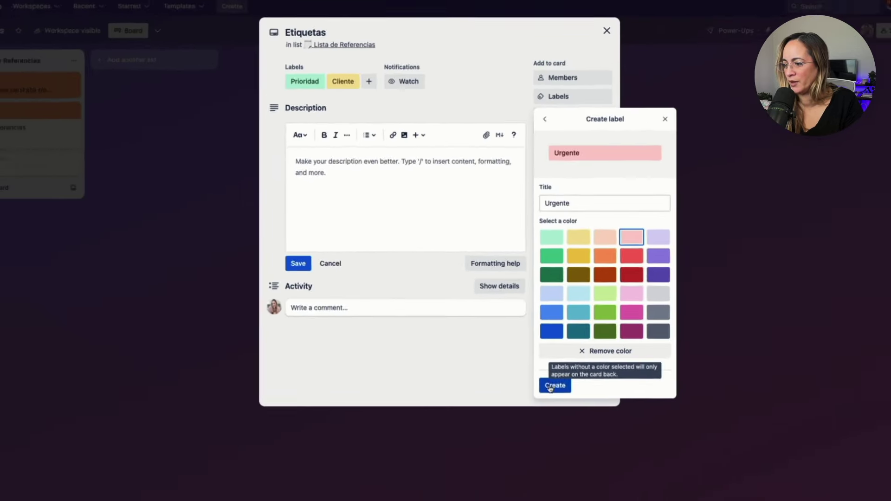
left_click(552, 391)
left_click(553, 46)
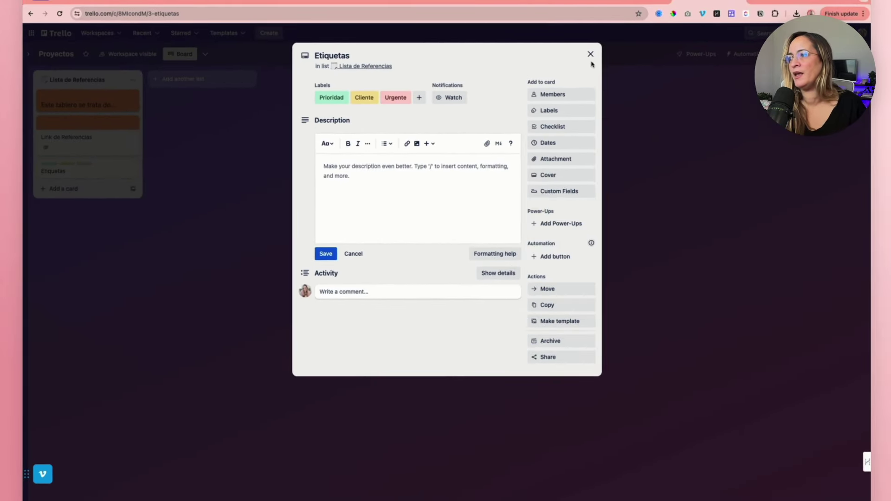
left_click(590, 55)
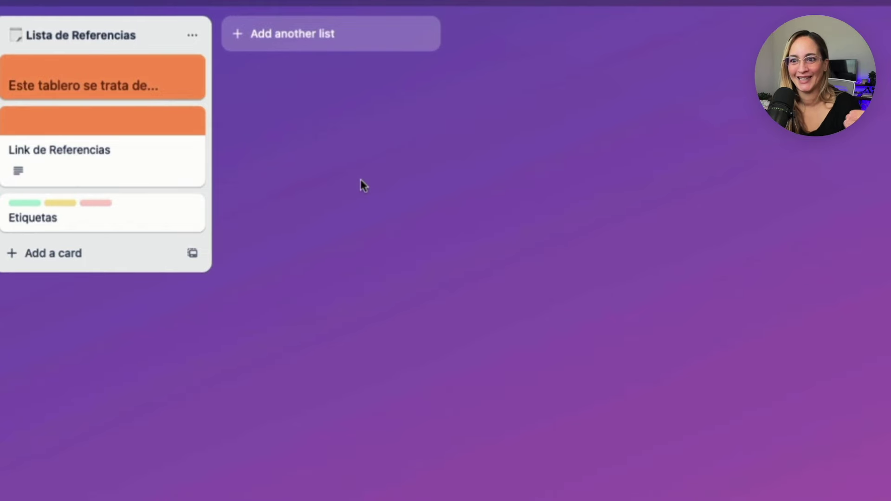
left_click(69, 204)
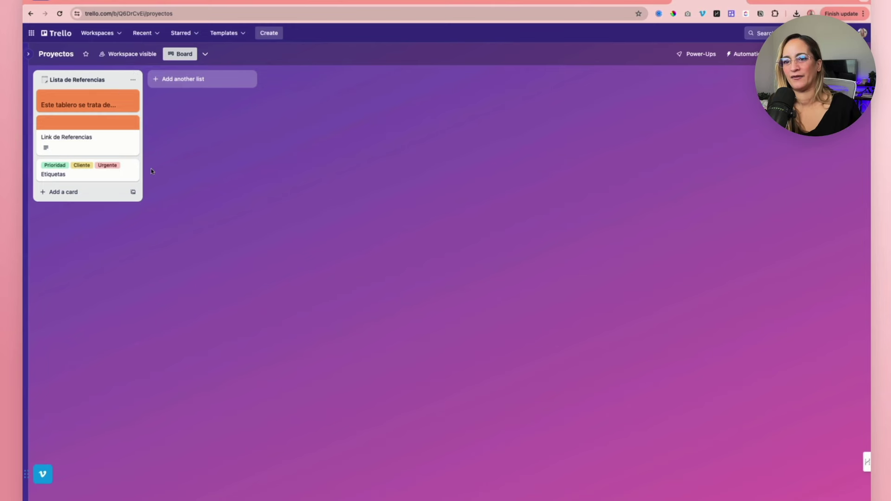
Rename the Lista de Referencias list as Instrucciones y Referencias, keeping the notepad emoji in front
left_click(92, 82)
left_click(85, 80)
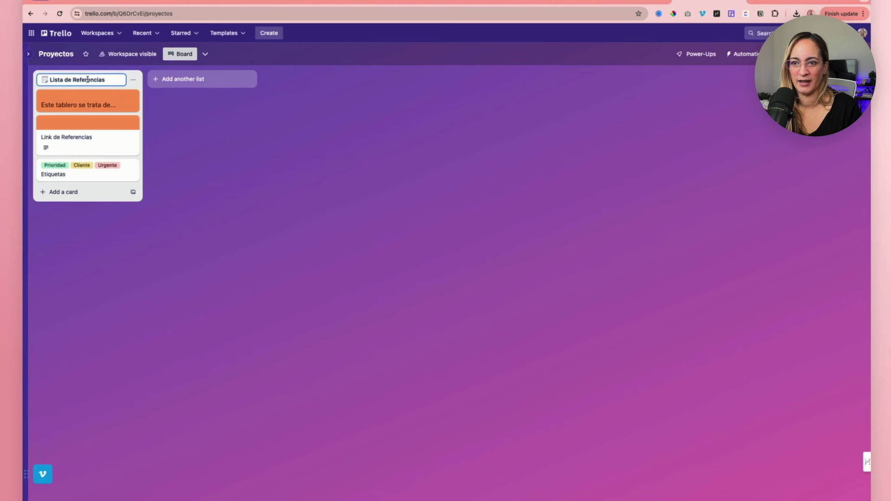
key("End")
type("e")
key("ctrl+a")
type("Instruc")
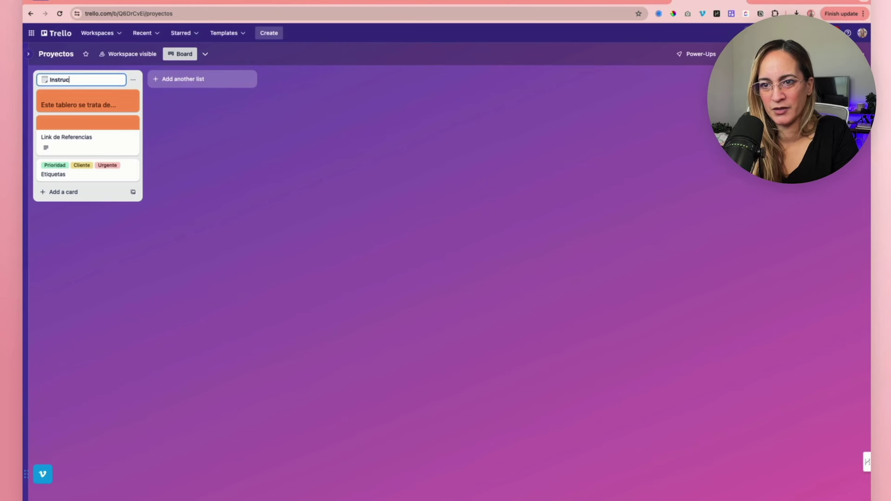
type("ciones y Referencias")
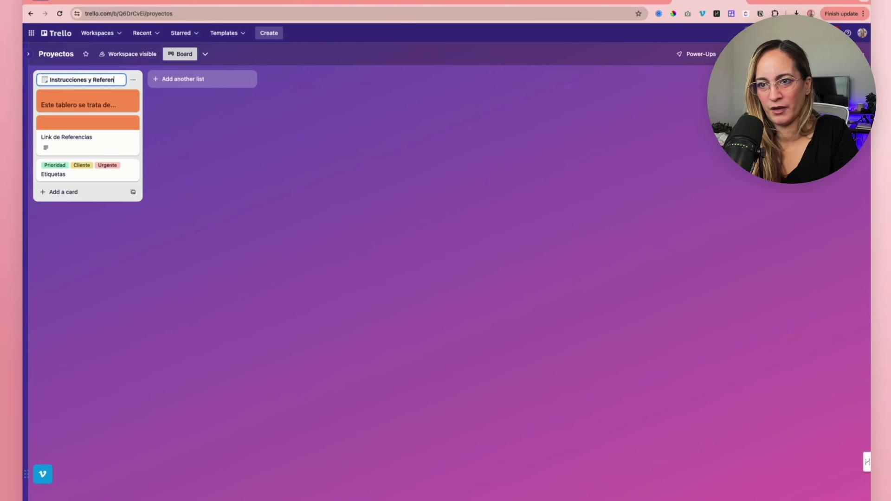
key("Return")
Replace the "y" in the first list's title with a slash so it reads Instrucciones/Referencias
left_click(115, 83)
key("BackSpace")
key("BackSpace")
key("BackSpace")
type("/")
key("Return")
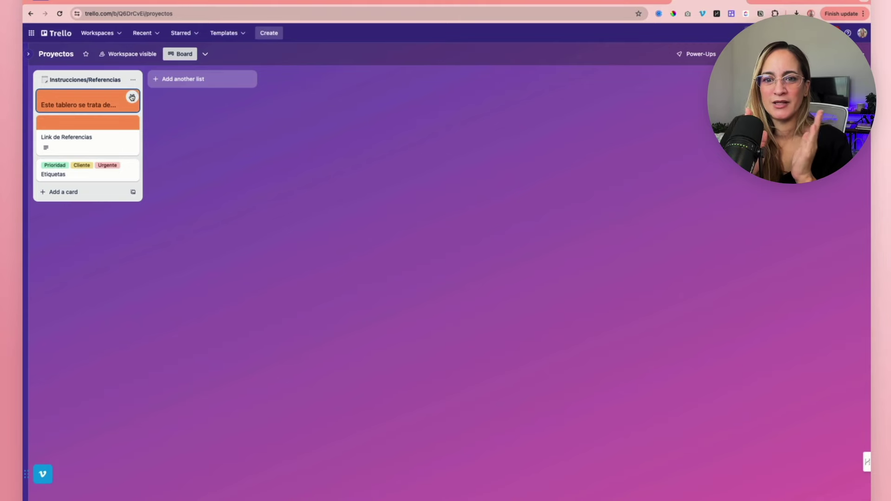
Add two lists titled 🧠 Lluvia de Ideas and 👍 A trabajar after the first list
left_click(193, 82)
type("🧠")
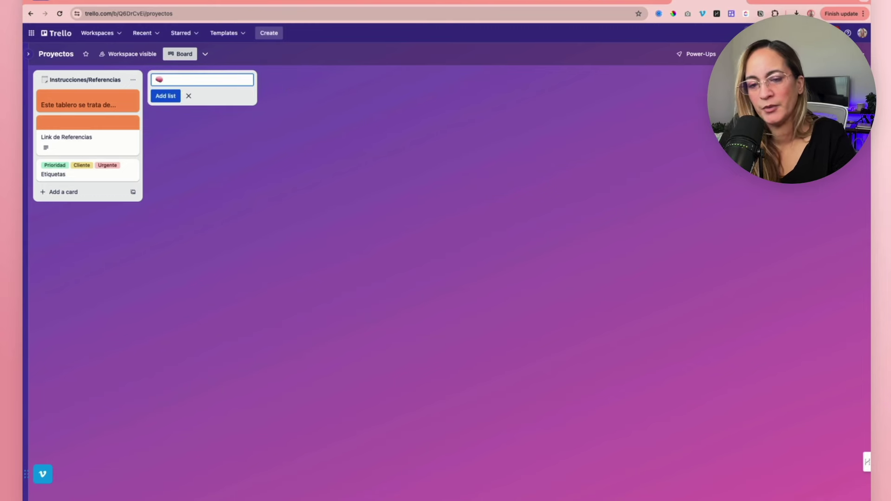
type("Lluvia de Ideas")
key("Return")
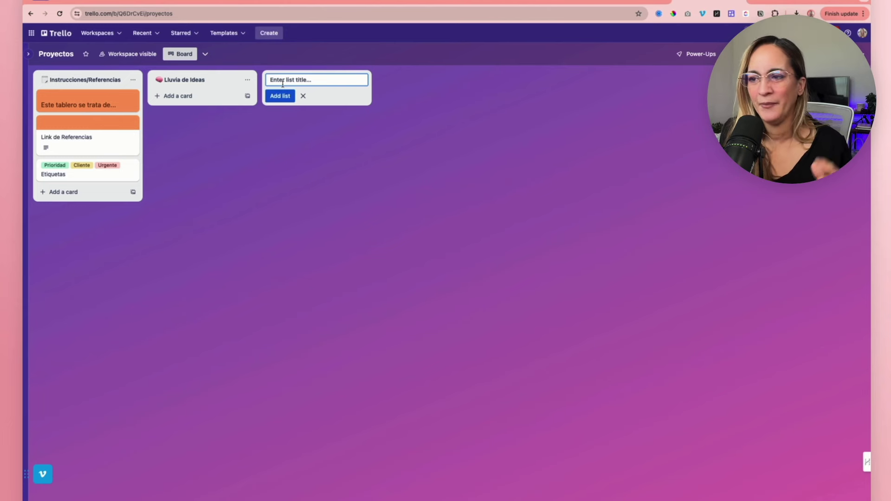
type("👍")
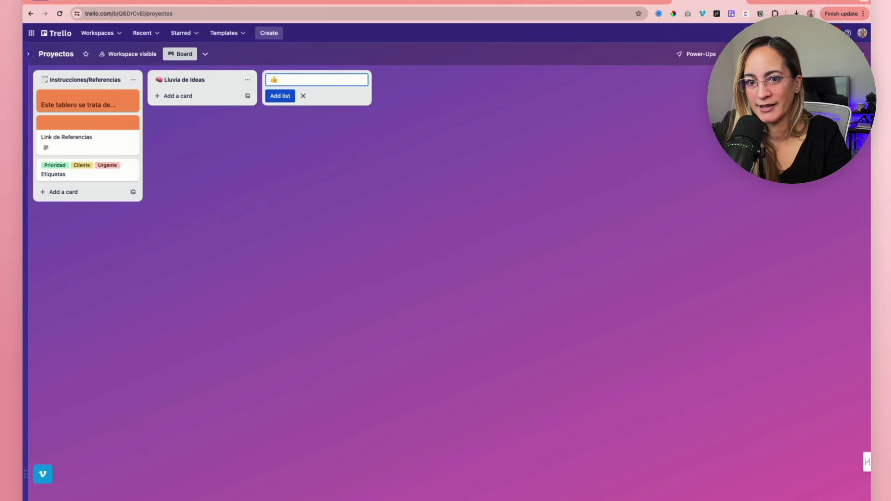
type("A trabajar")
key("Return")
Add the lists ⚒ Progreso, ⏱ En espera, 🔴 AYUDA and ✅ Terminado/Archivar to the board
type("⚒")
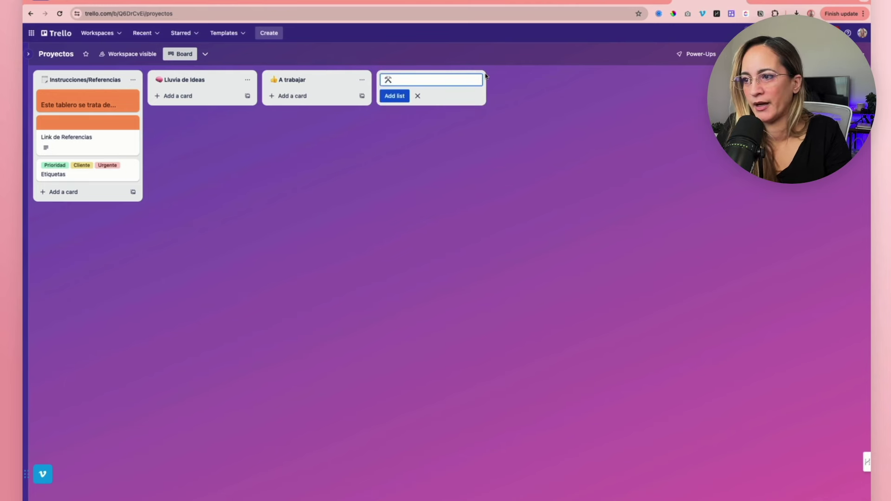
type("Progreso")
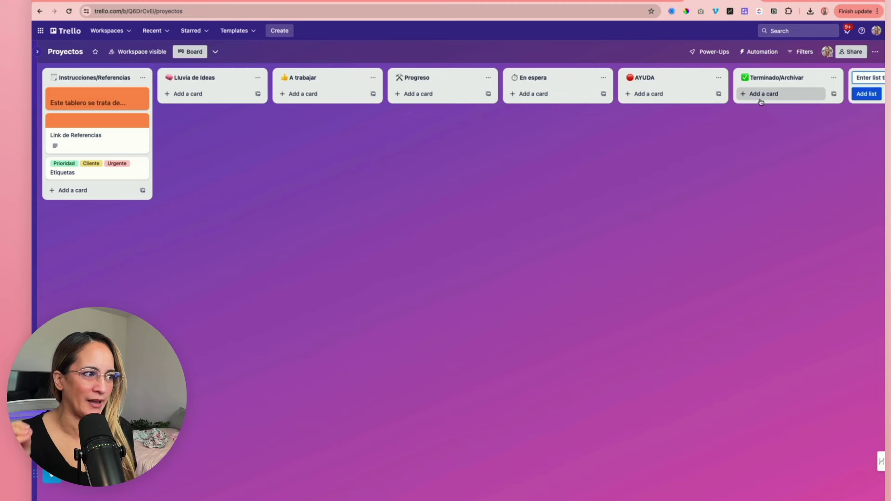
left_click(268, 121)
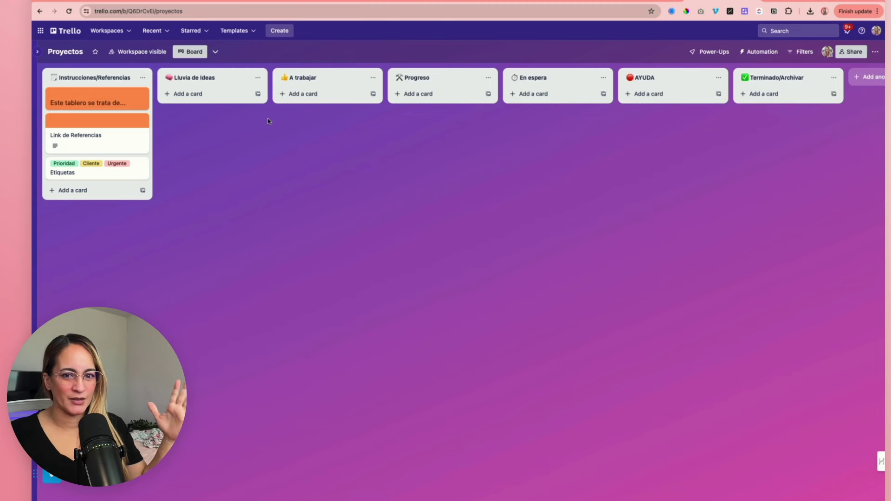
Add a card titled Creación Web to the Lluvia de Ideas list
scroll(268, 121, "right", 2)
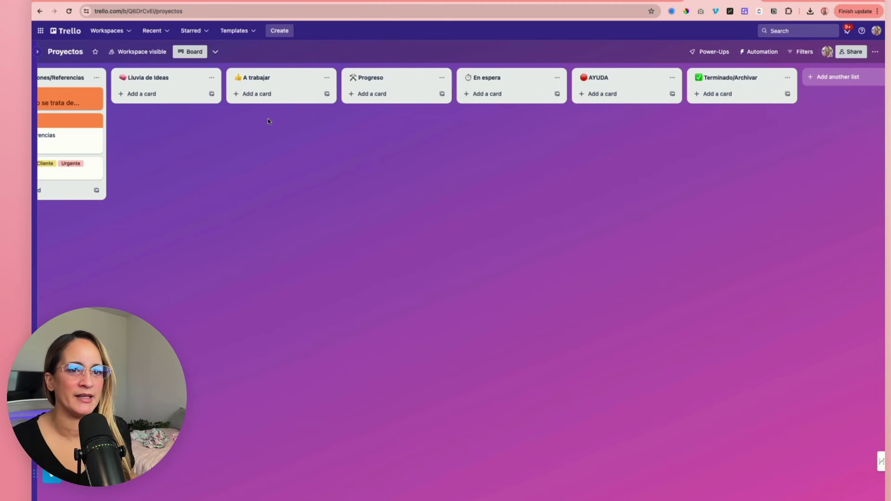
scroll(269, 121, "right", 2)
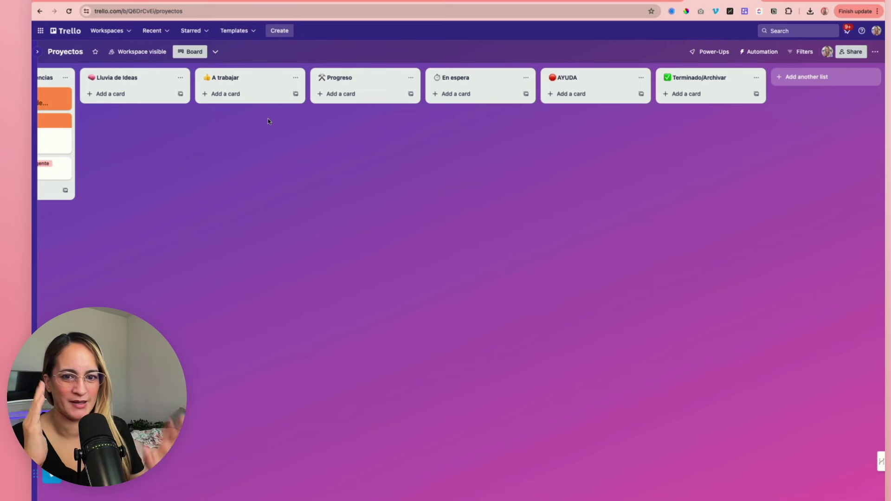
left_click(135, 97)
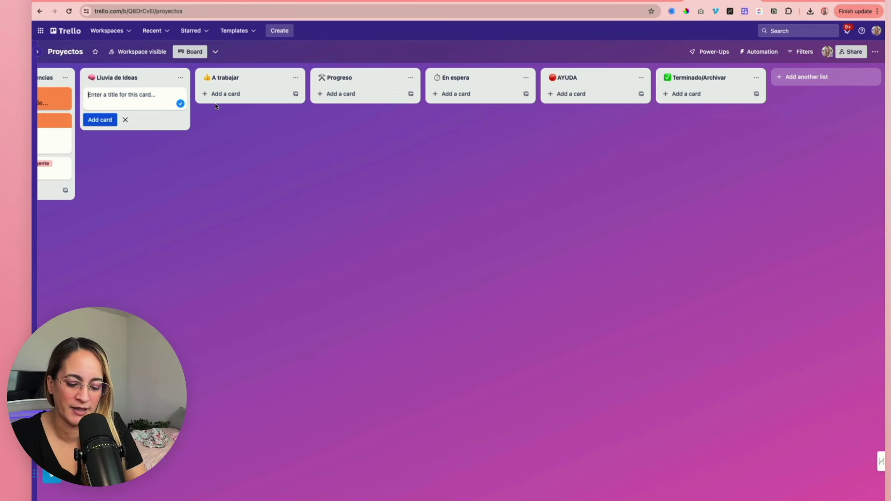
type("Creación Web")
key("Return")
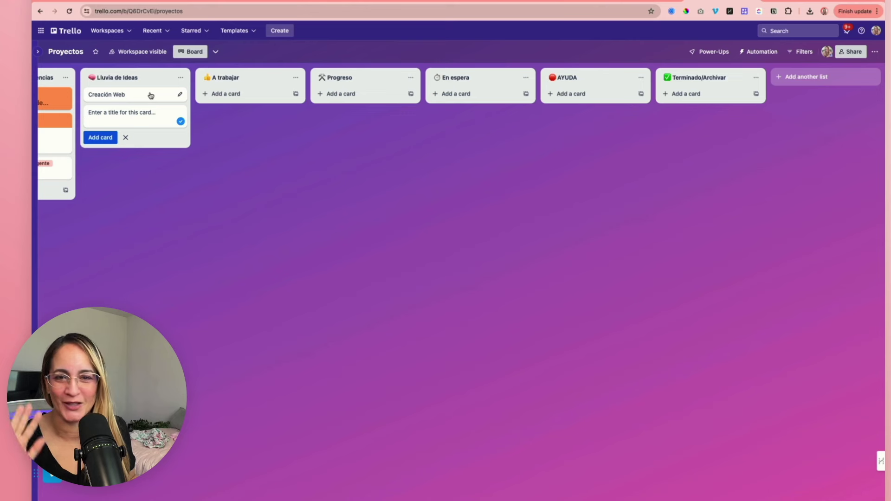
Move the Creación Web card from Lluvia de Ideas to the A trabajar list
left_click_drag(149, 93, 253, 92)
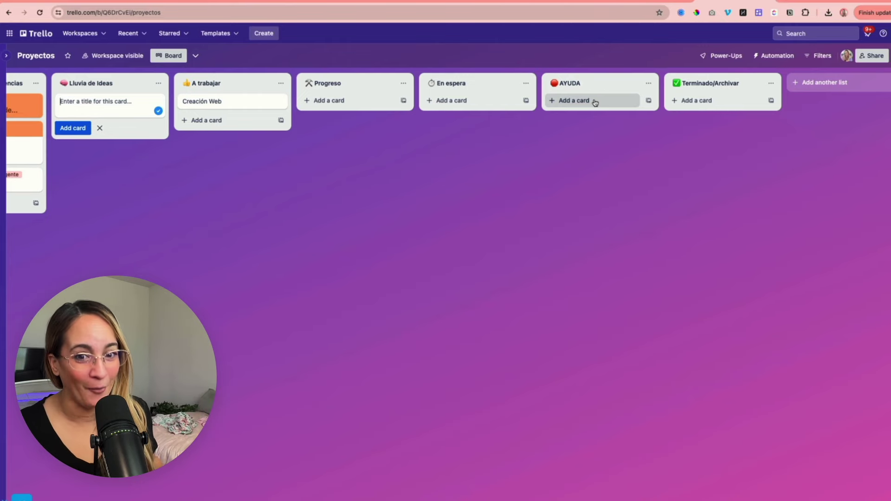
scroll(470, 123, "left", 3)
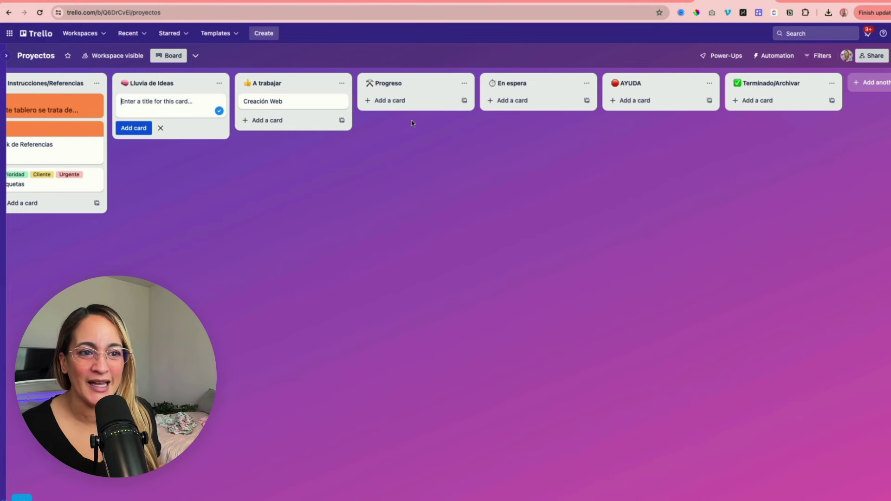
scroll(262, 114, "left", 1)
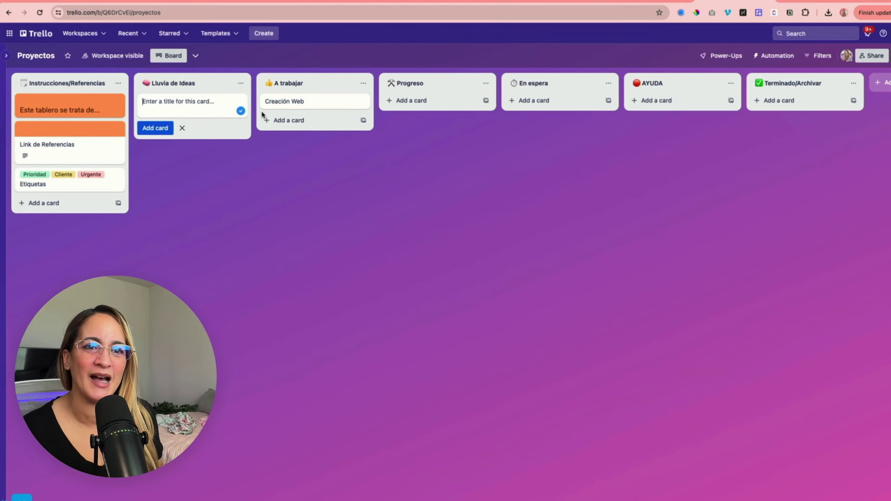